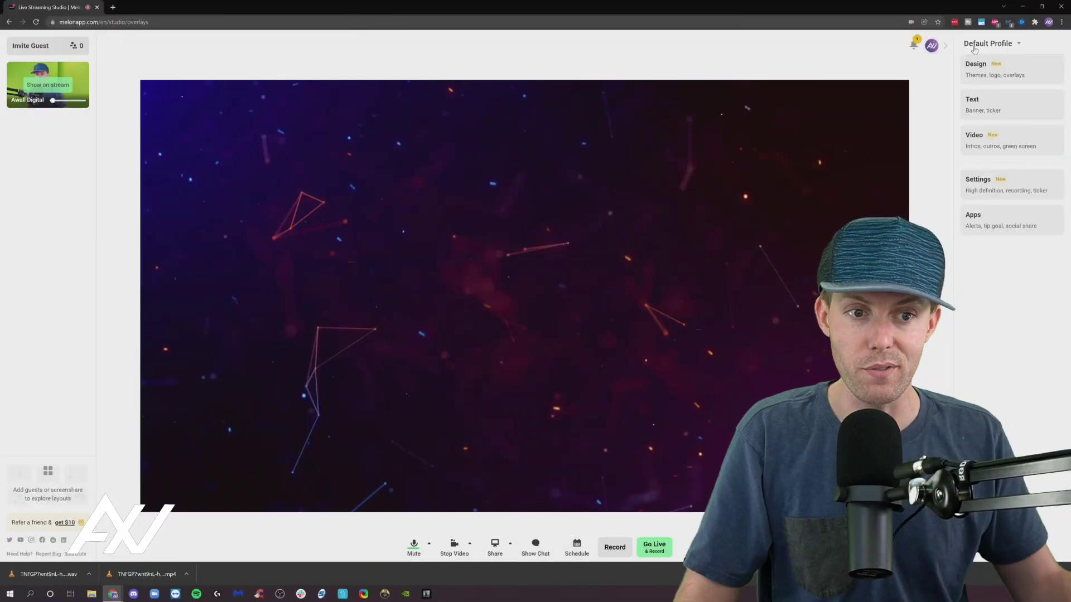
- Open the Video settings and show the full clip library to browse the countdown clips
click(945, 48)
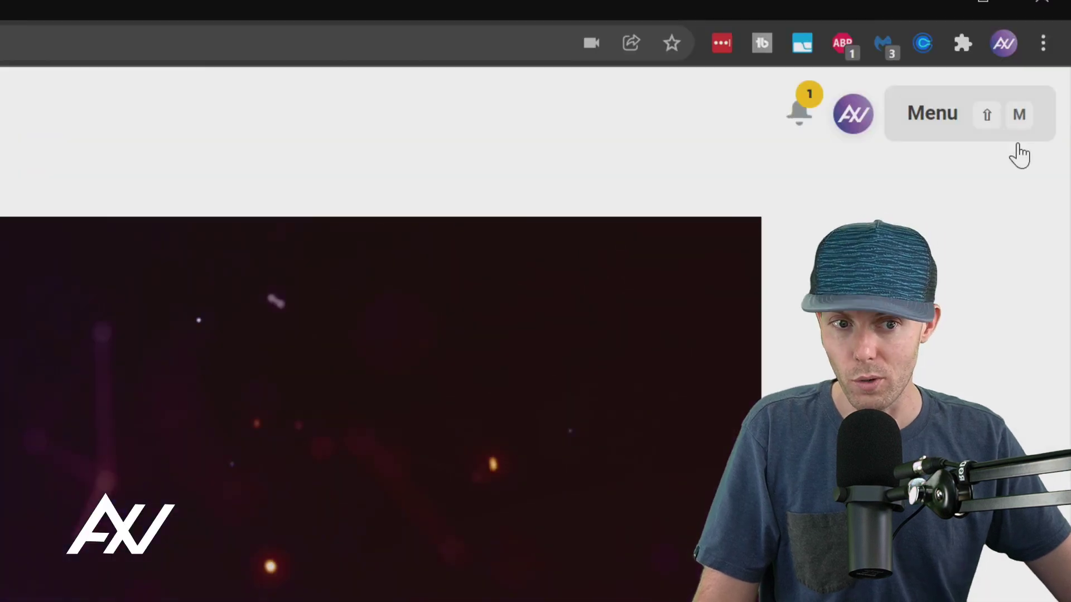
click(1009, 116)
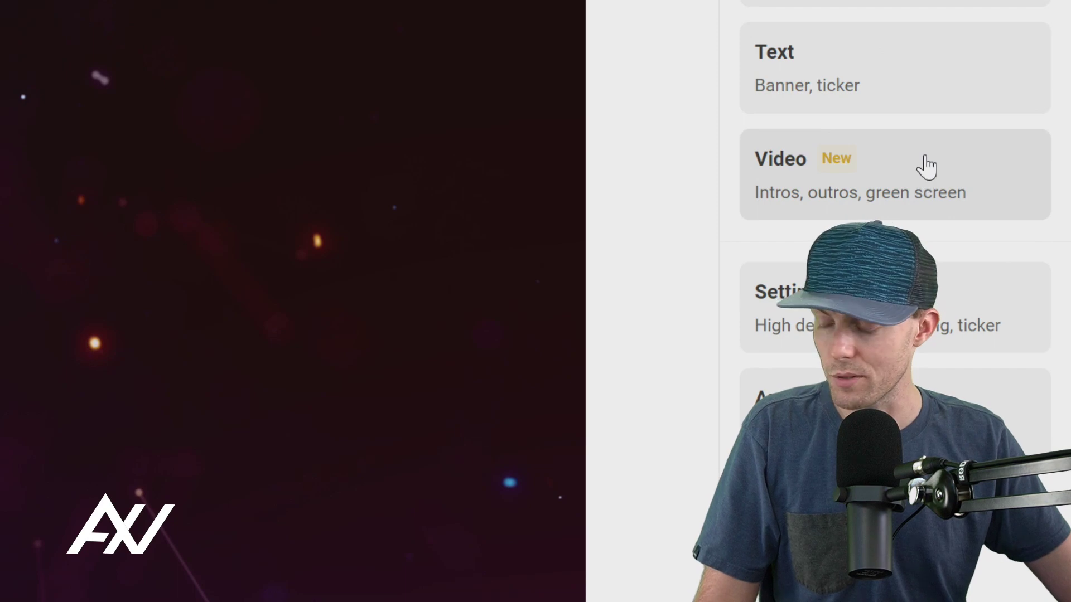
click(927, 166)
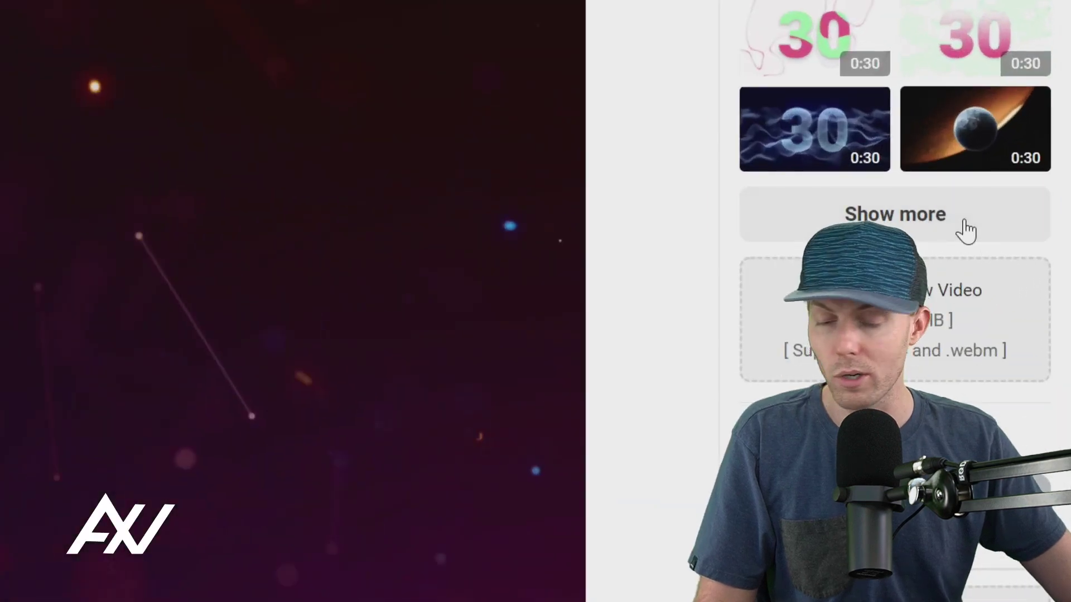
click(966, 230)
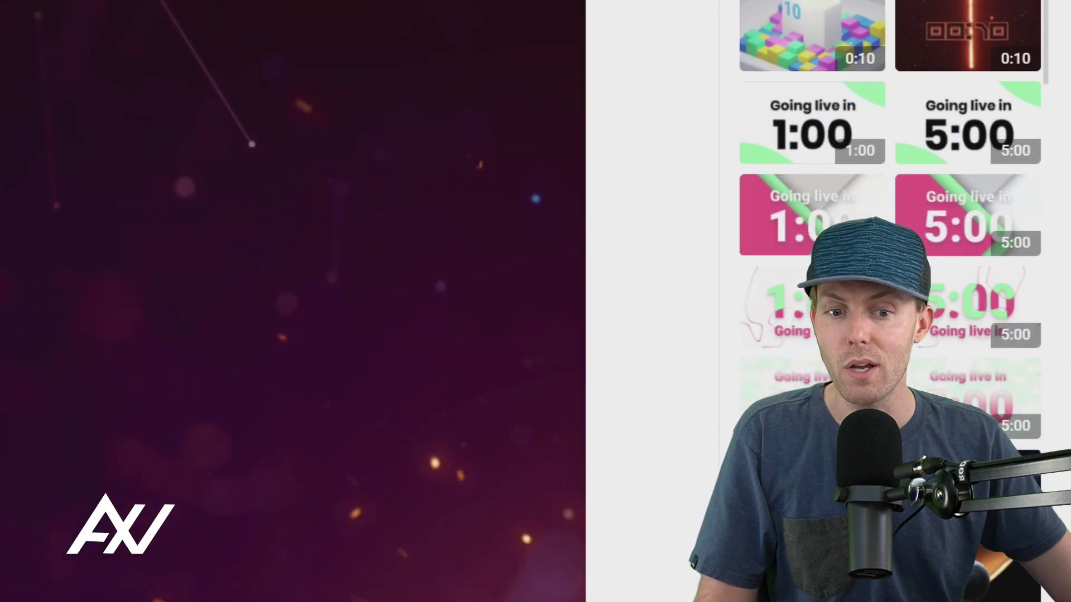
scroll(967, 334, down, 5)
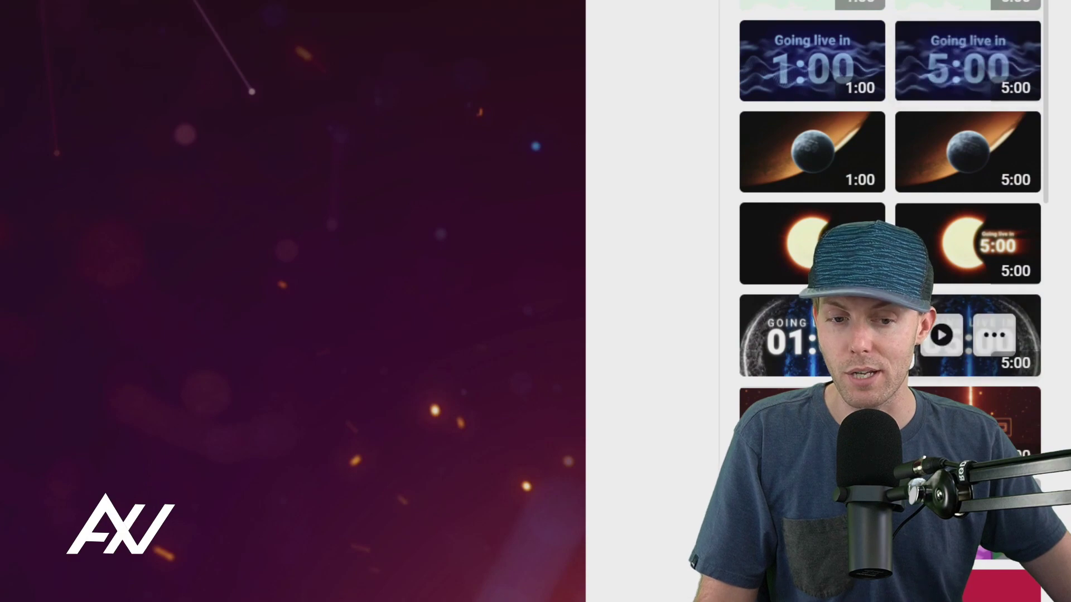
scroll(965, 334, down, 5)
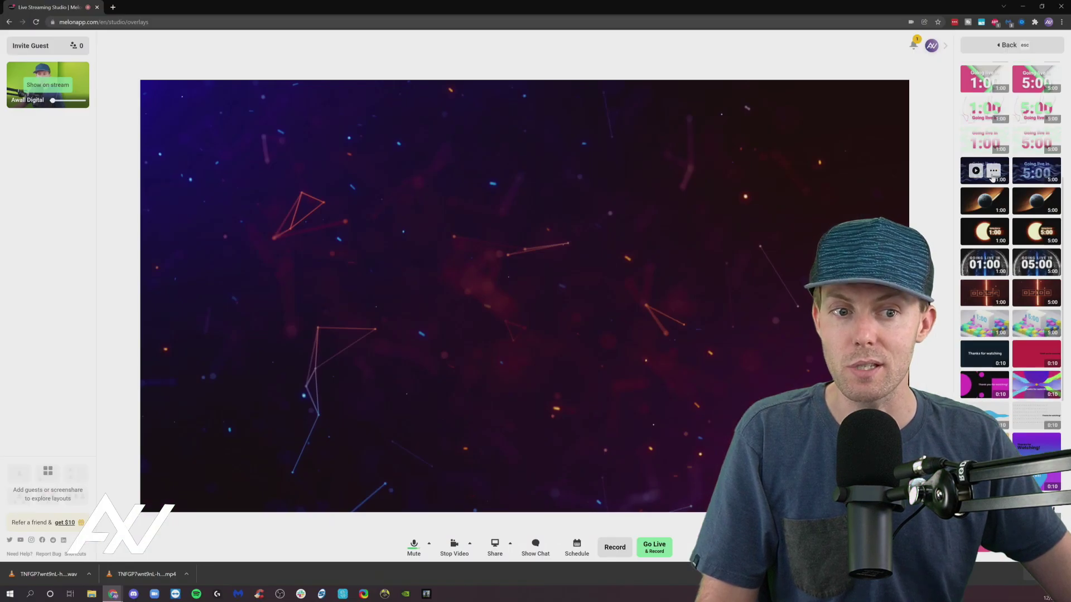
- Play the blue wave one-minute "Going live in" countdown clip on the stage and stop it again
click(976, 171)
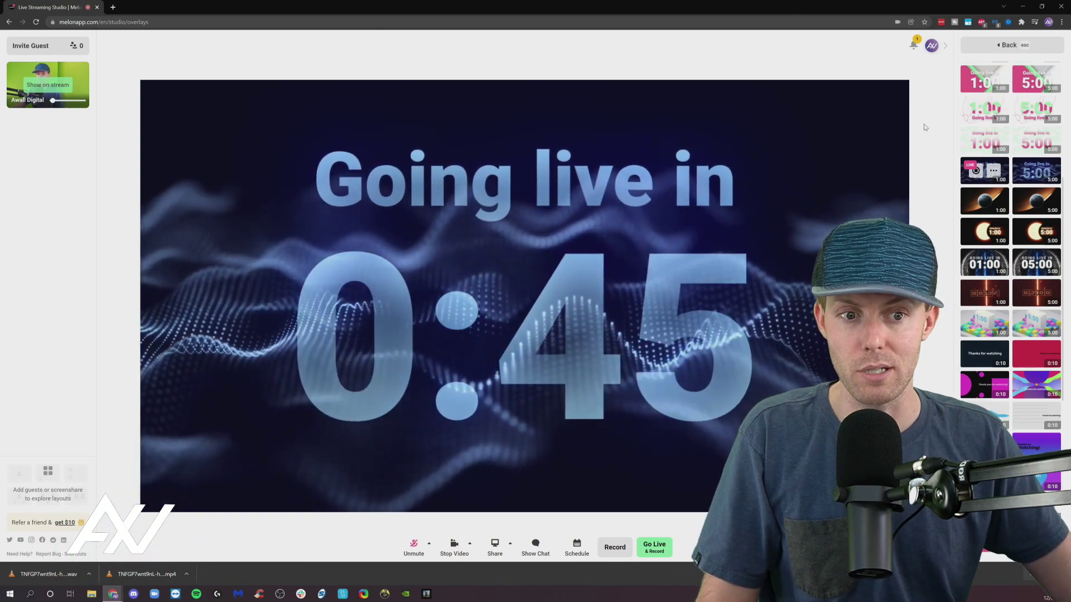
click(976, 171)
- Start a new video upload and browse the Downloads folder for the Awall Digital Logo Animation file
scroll(998, 235, down, 6)
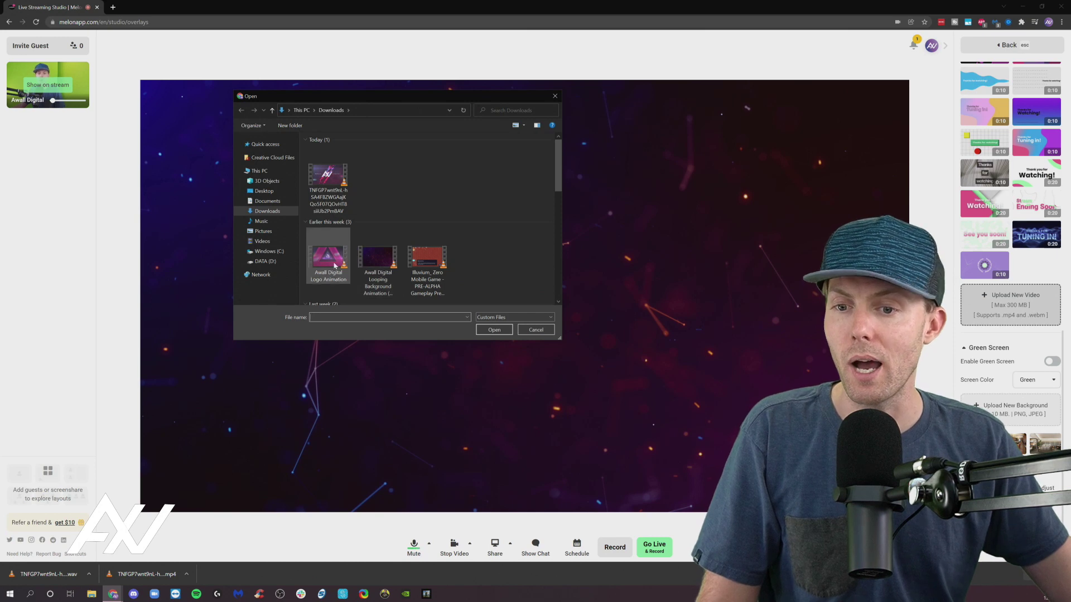
click(494, 330)
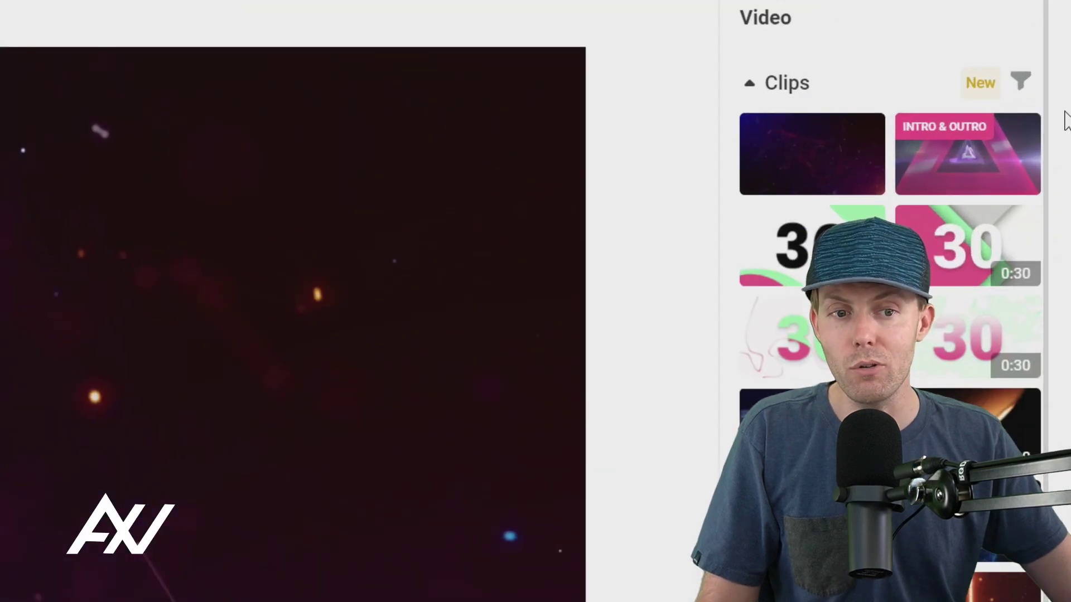
- Remove both the intro and outro assignments from the pink triangle logo animation clip
mouse_move(1060, 120)
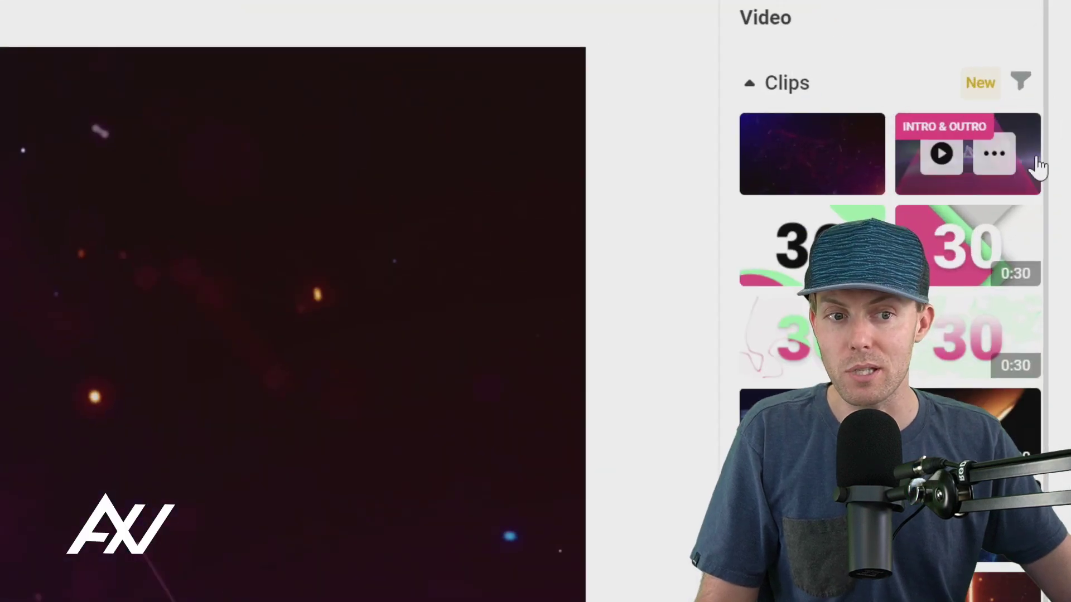
click(995, 156)
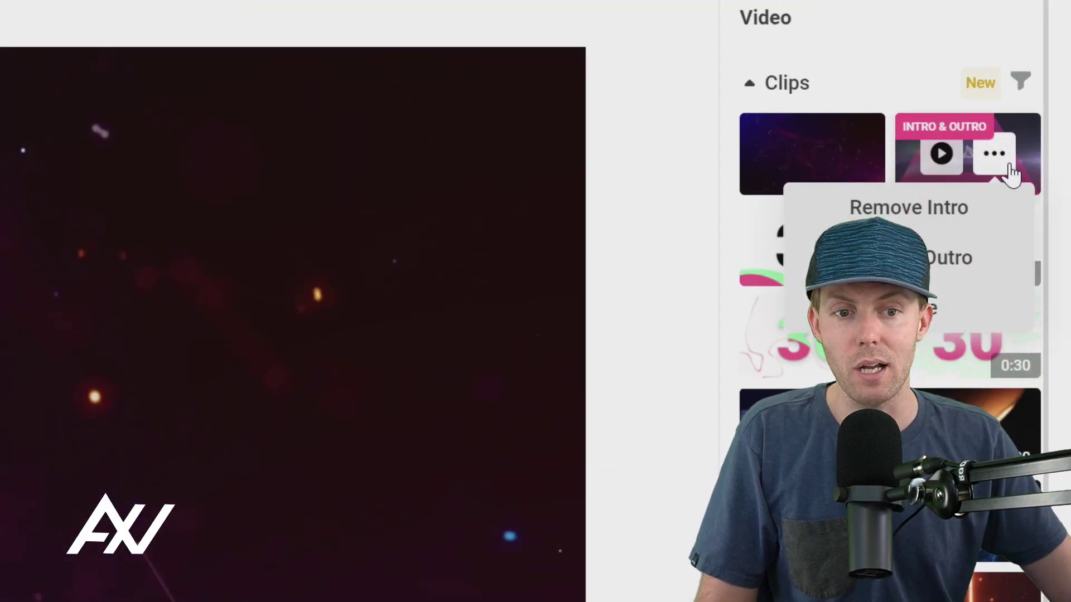
click(926, 212)
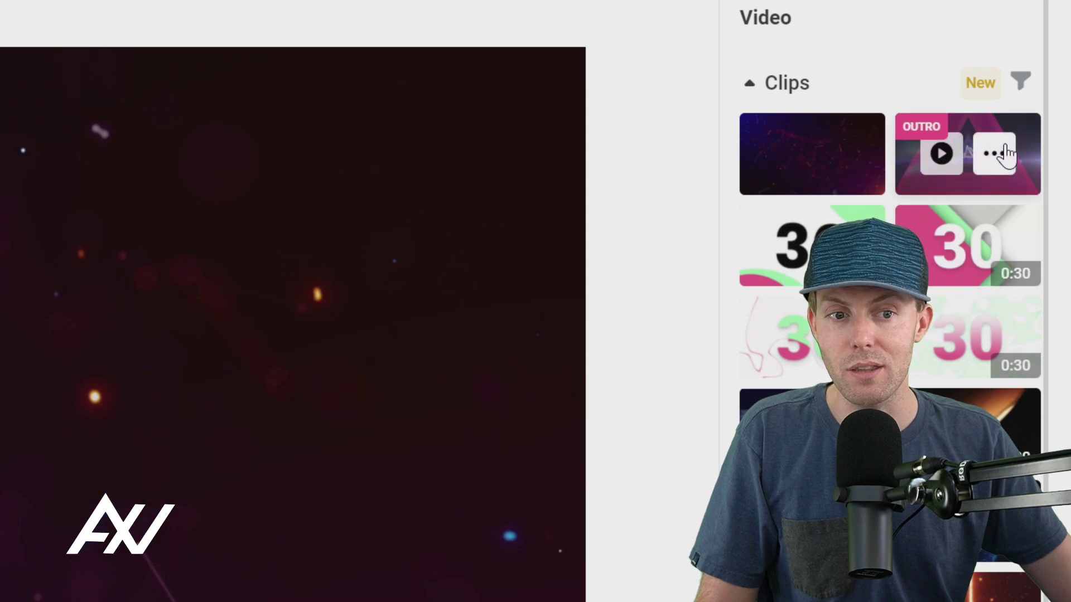
click(994, 153)
click(976, 254)
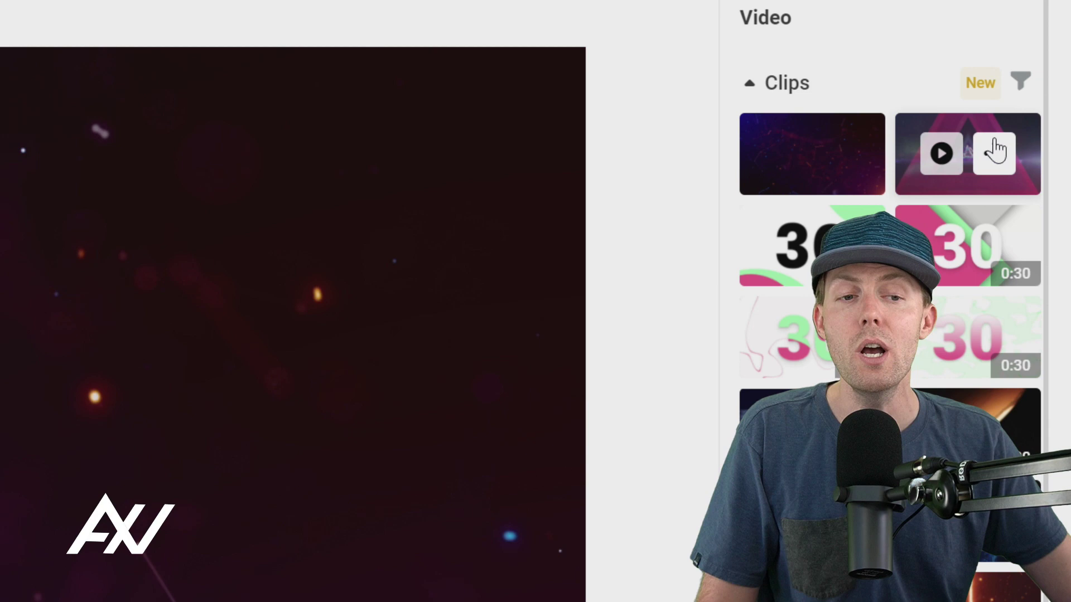
- Set the pink triangle logo animation clip as the intro and the dark particle background clip as the outro
click(994, 155)
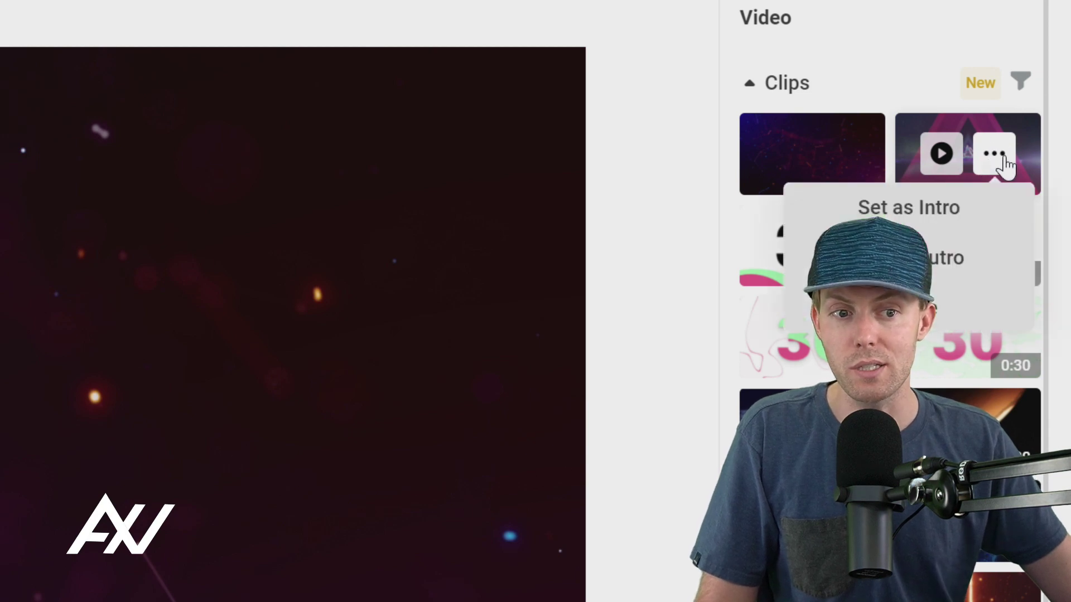
click(925, 212)
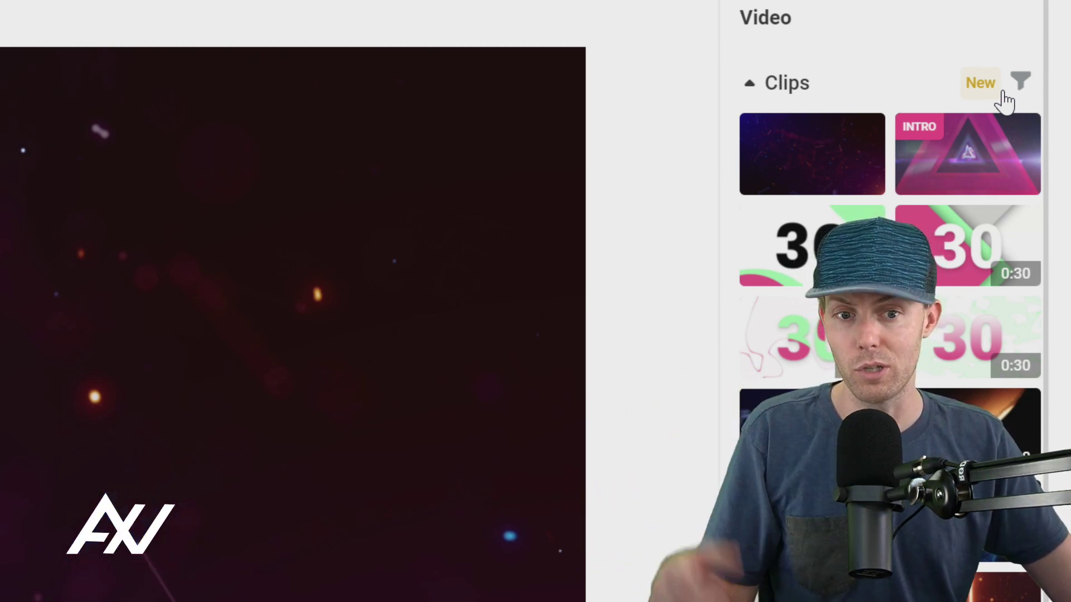
click(838, 157)
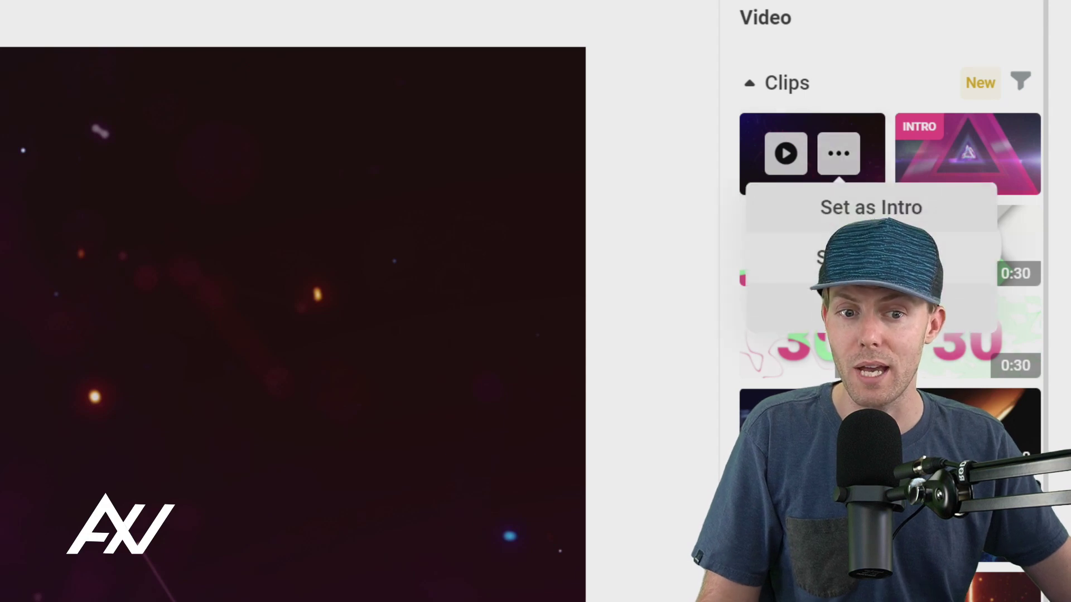
click(871, 257)
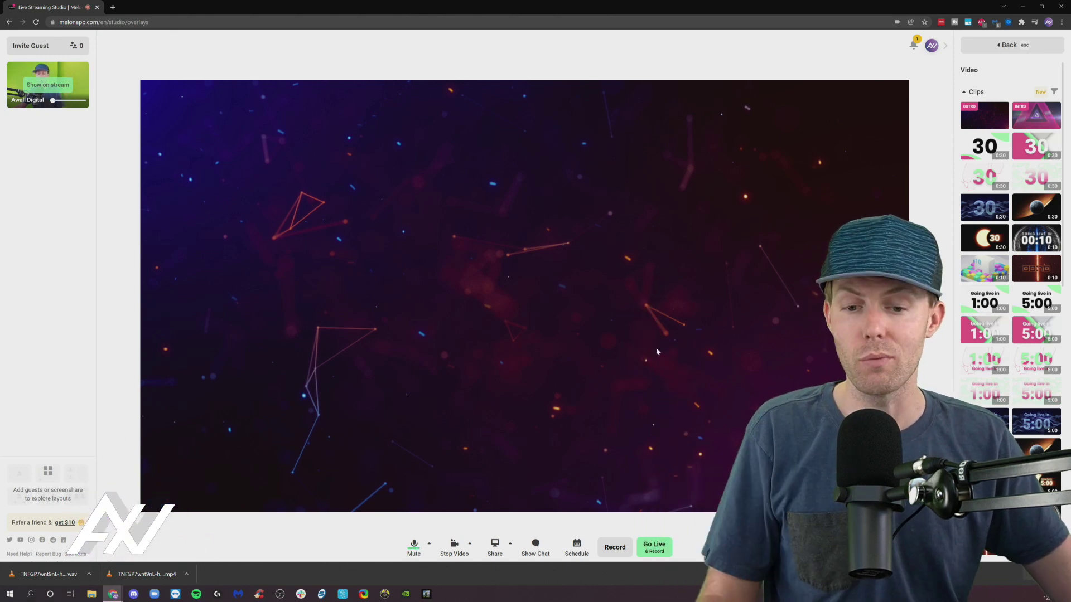
- Enter "tEST 123" as the recording title, correct its first letter, and start recording
click(618, 548)
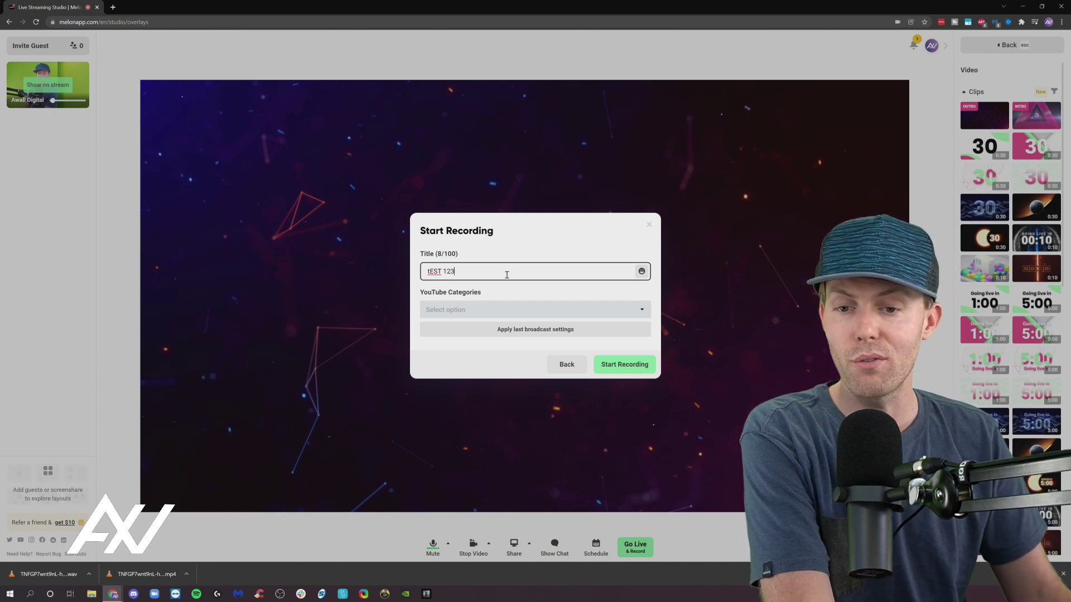
key(Home)
key(Delete)
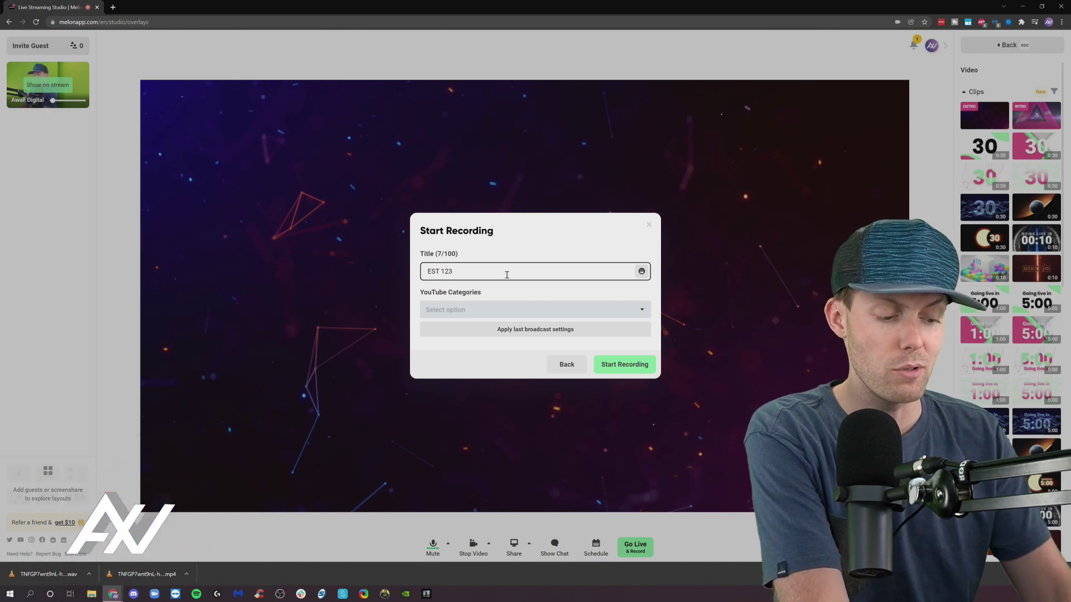
click(609, 363)
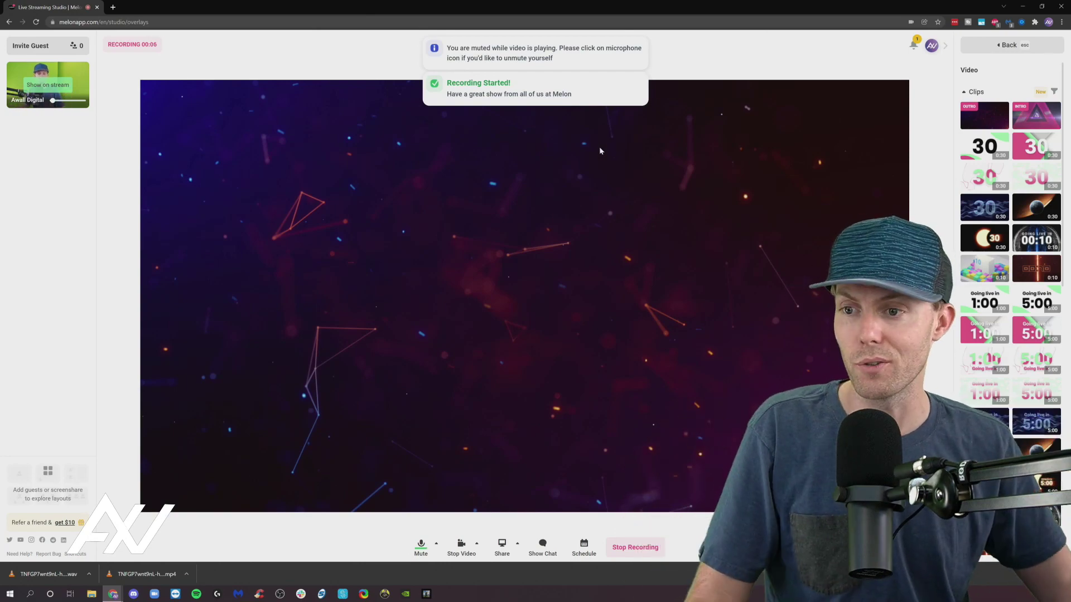
- Stop the recording with the outro clip played before it ends
click(53, 87)
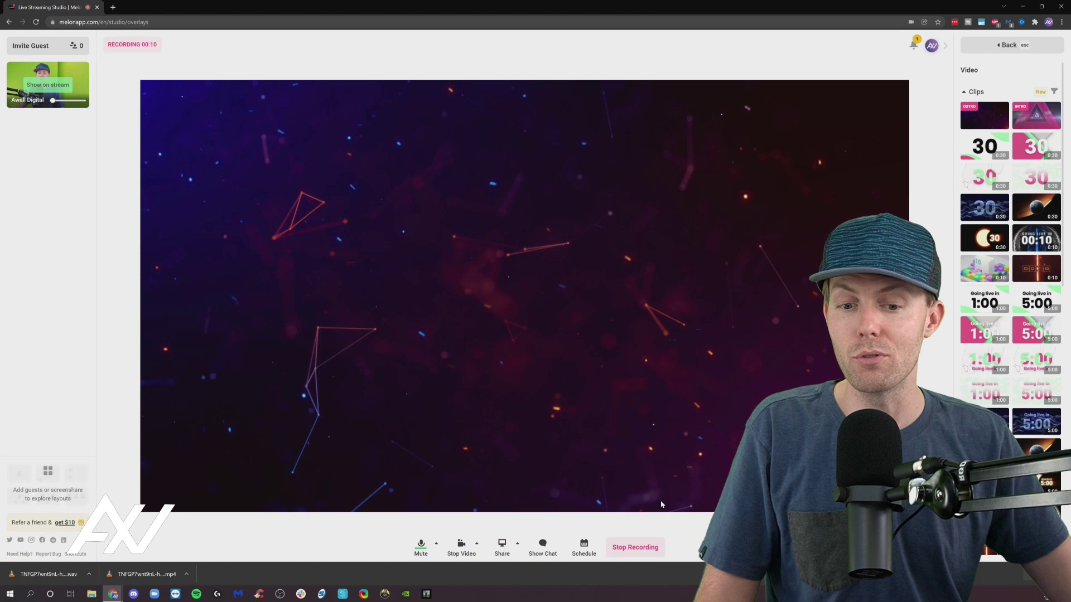
click(641, 549)
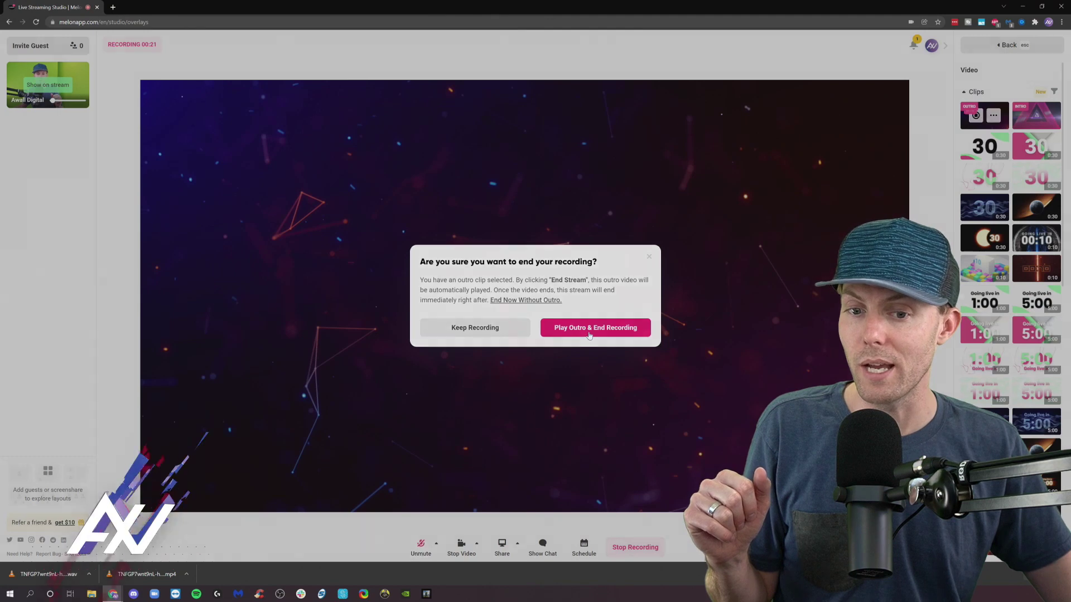
click(719, 322)
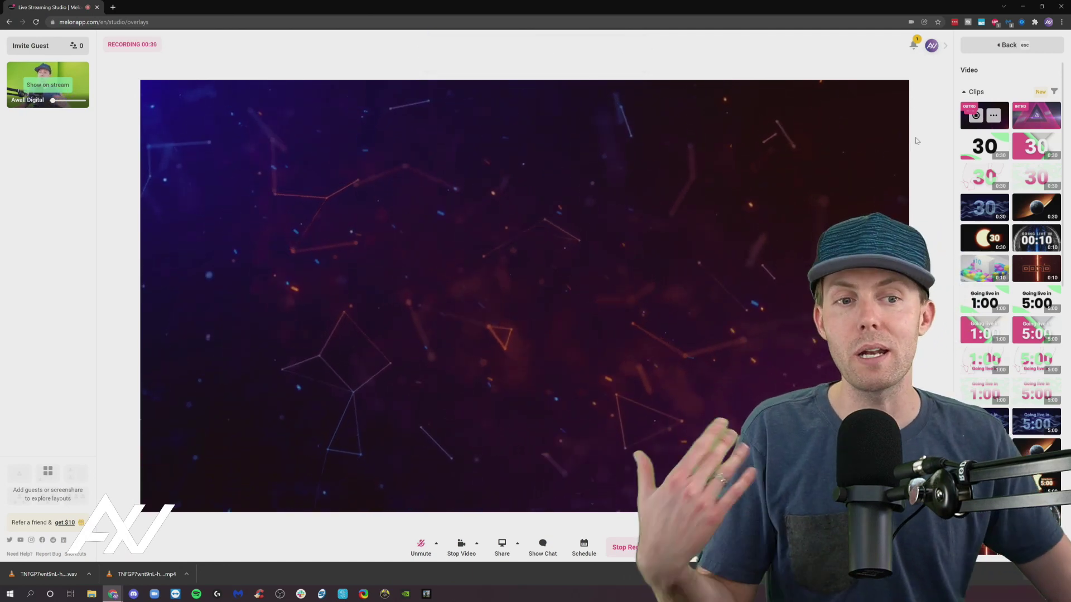
- Collapse the Clips section and clear the post-recording dialogs, rating the experience as Great
click(1050, 90)
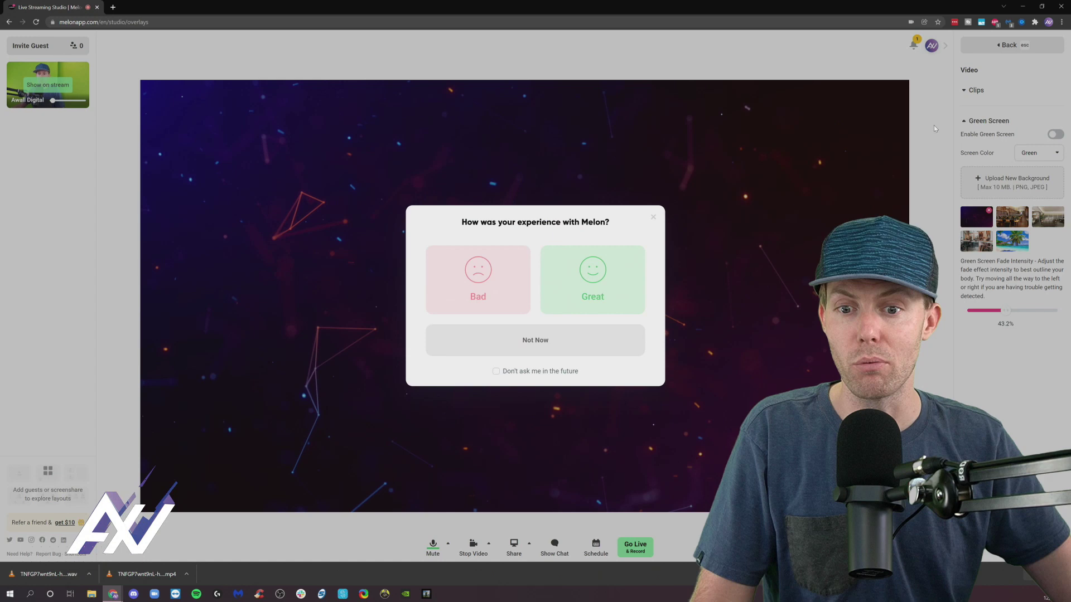
click(580, 277)
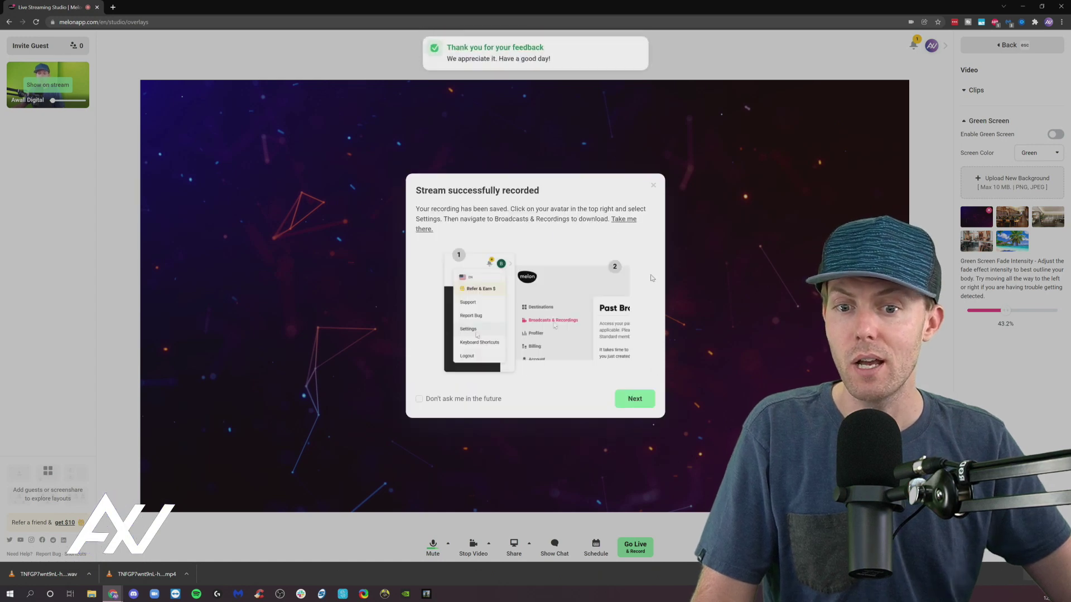
click(654, 187)
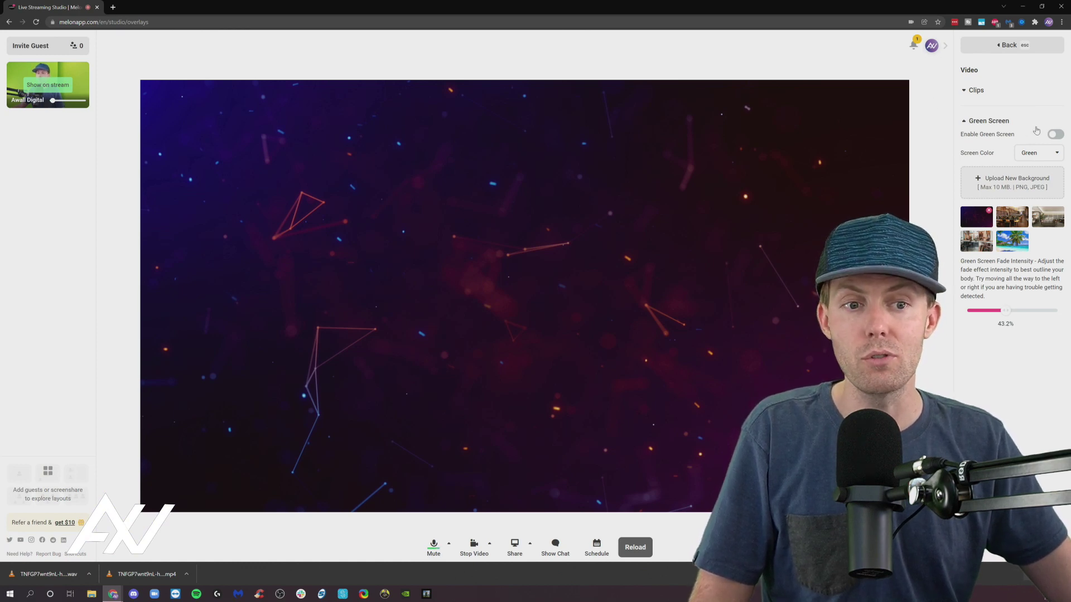
- Show the camera on the stream and choose Green as the green screen color
click(48, 86)
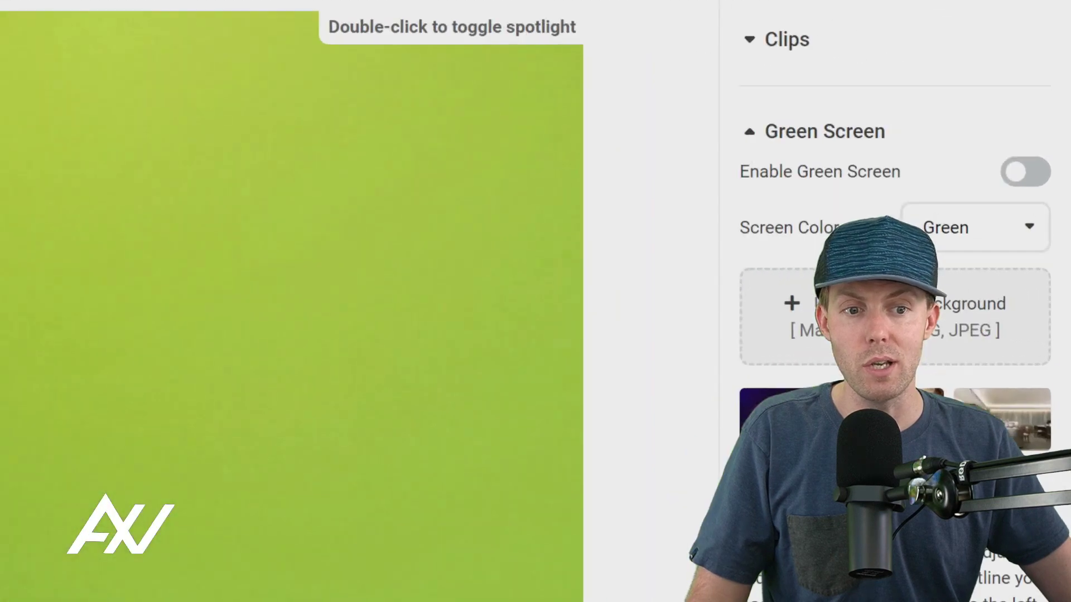
click(994, 229)
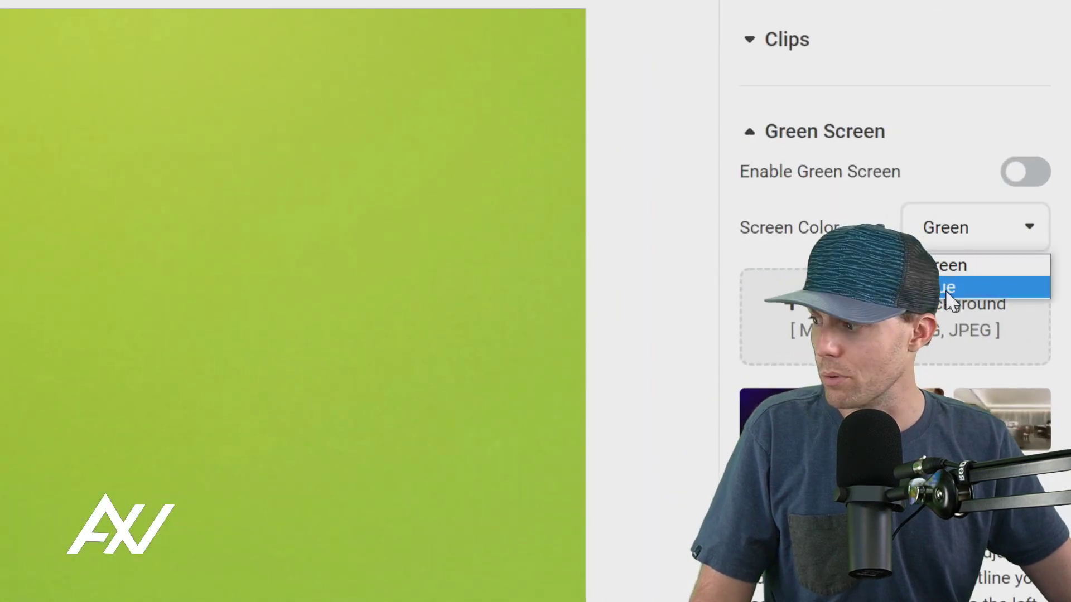
scroll(956, 373, down, 2)
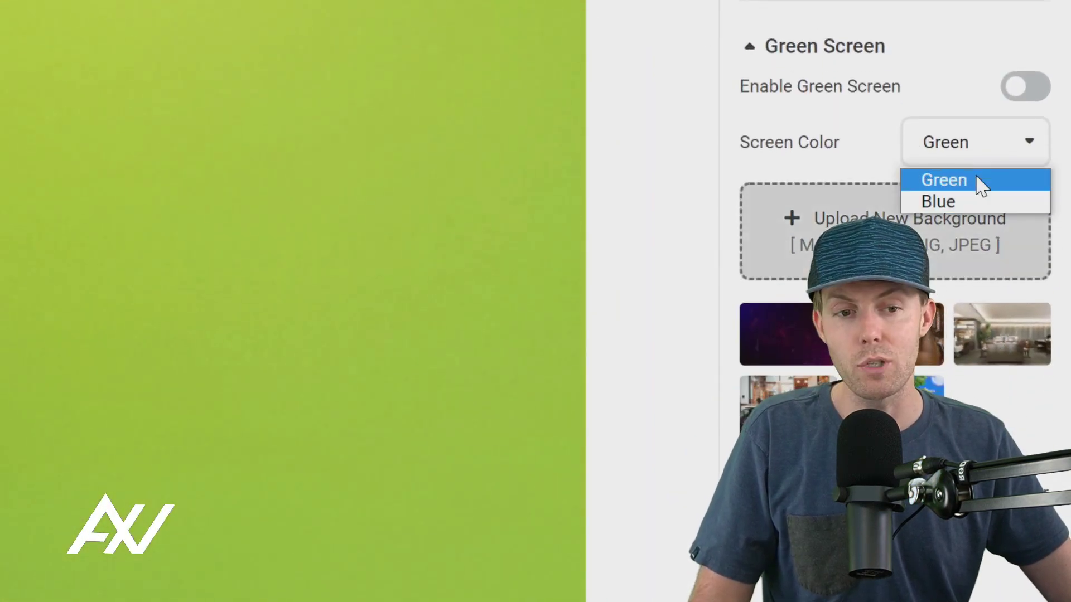
click(962, 189)
scroll(980, 89, up, 1)
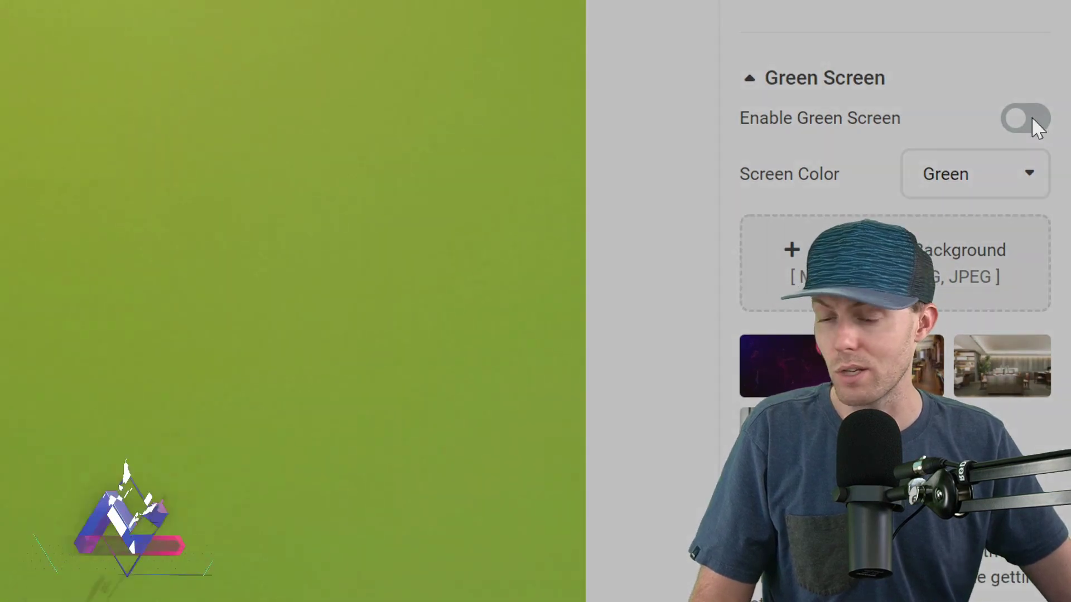
- Enable the green screen with the dark particle background image, accepting the GPU resource warning
click(1036, 120)
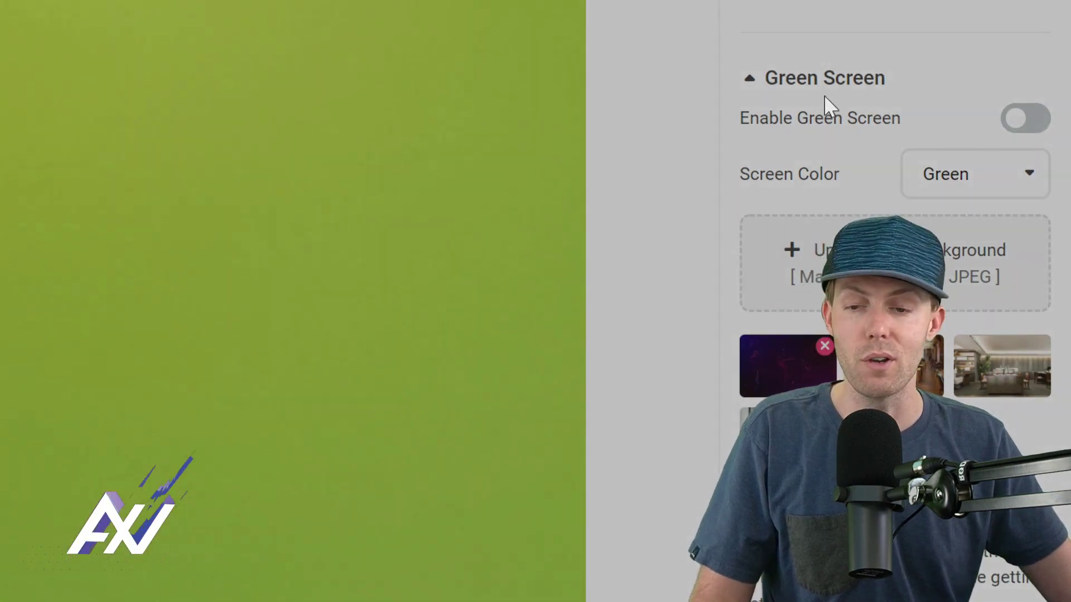
key(Return)
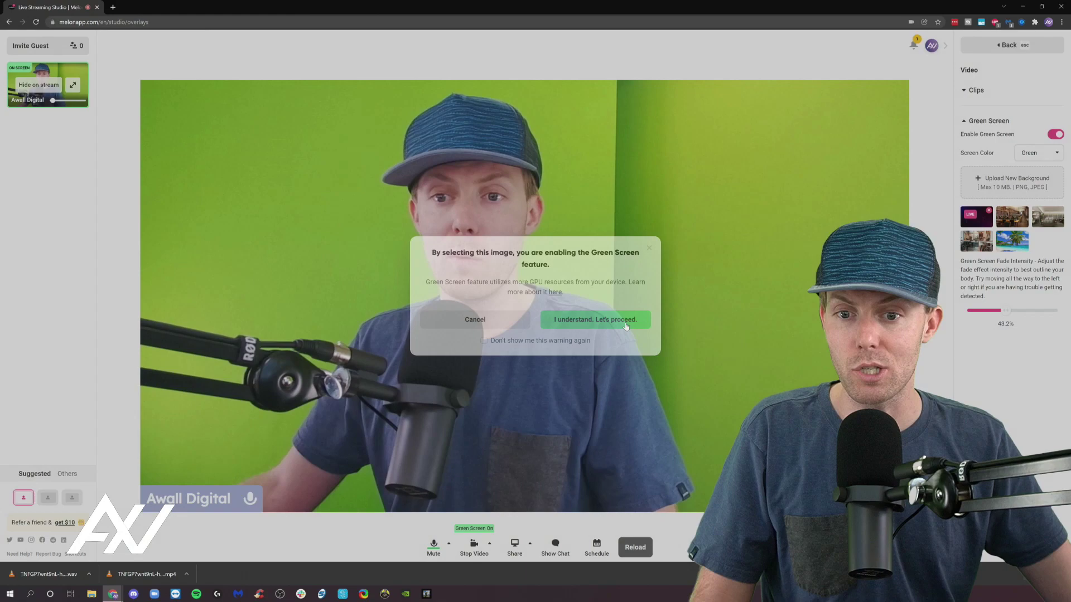
click(626, 326)
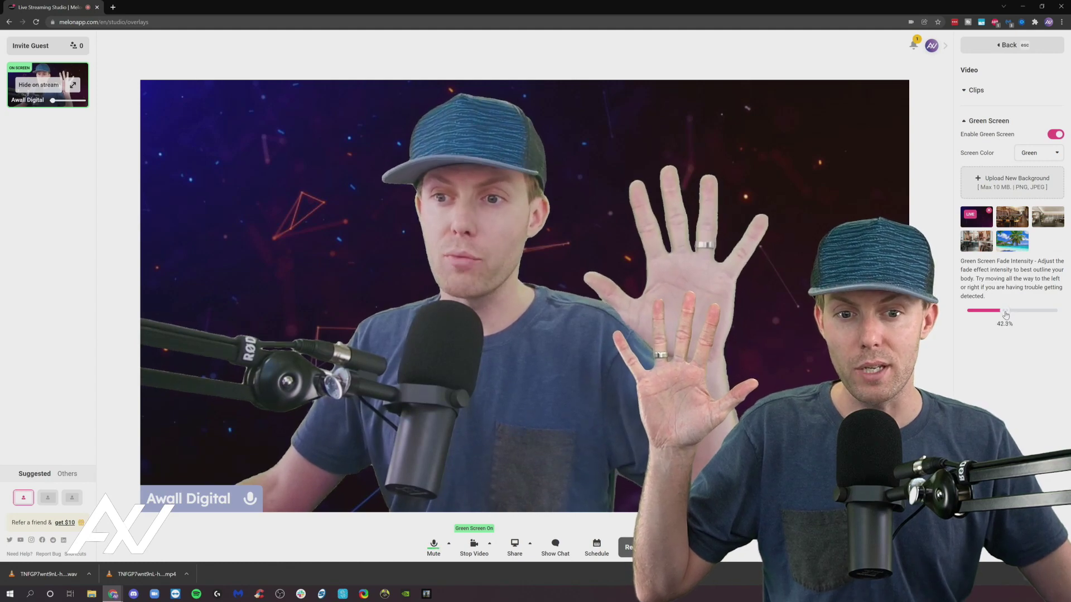
- Try lower and higher Green Screen Fade Intensity values and set it to 42.7% for a clean body outline
drag(1004, 315, 1001, 315)
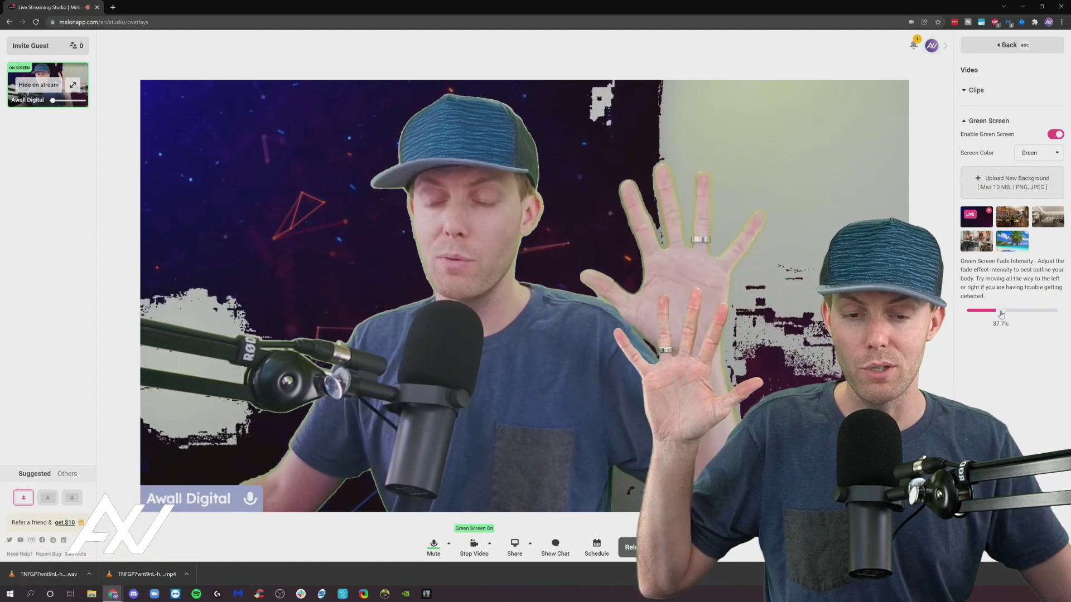
drag(1001, 314, 1012, 314)
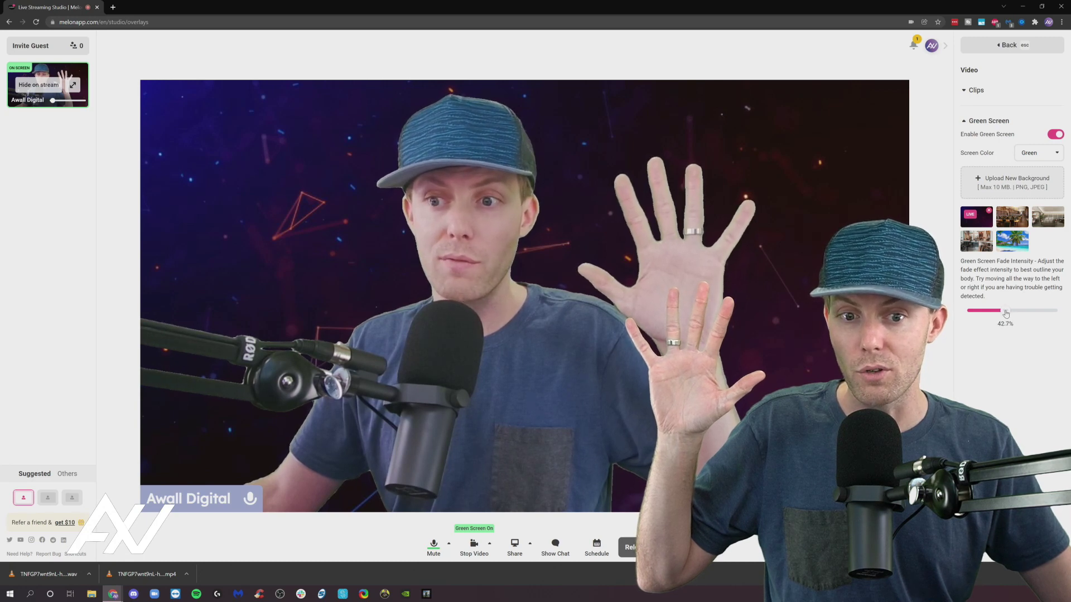
drag(1005, 314, 1006, 313)
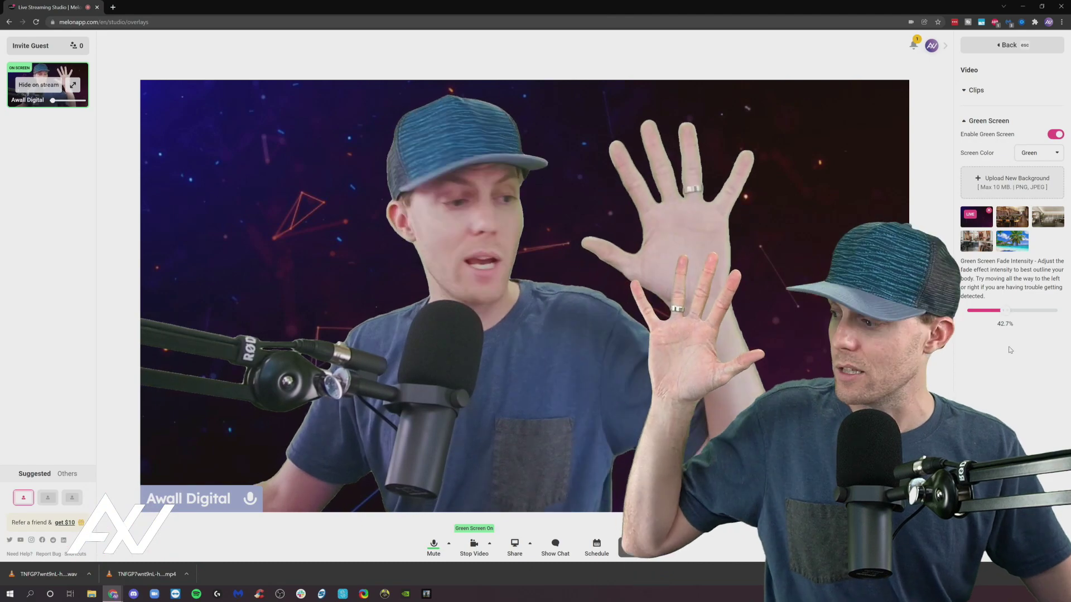